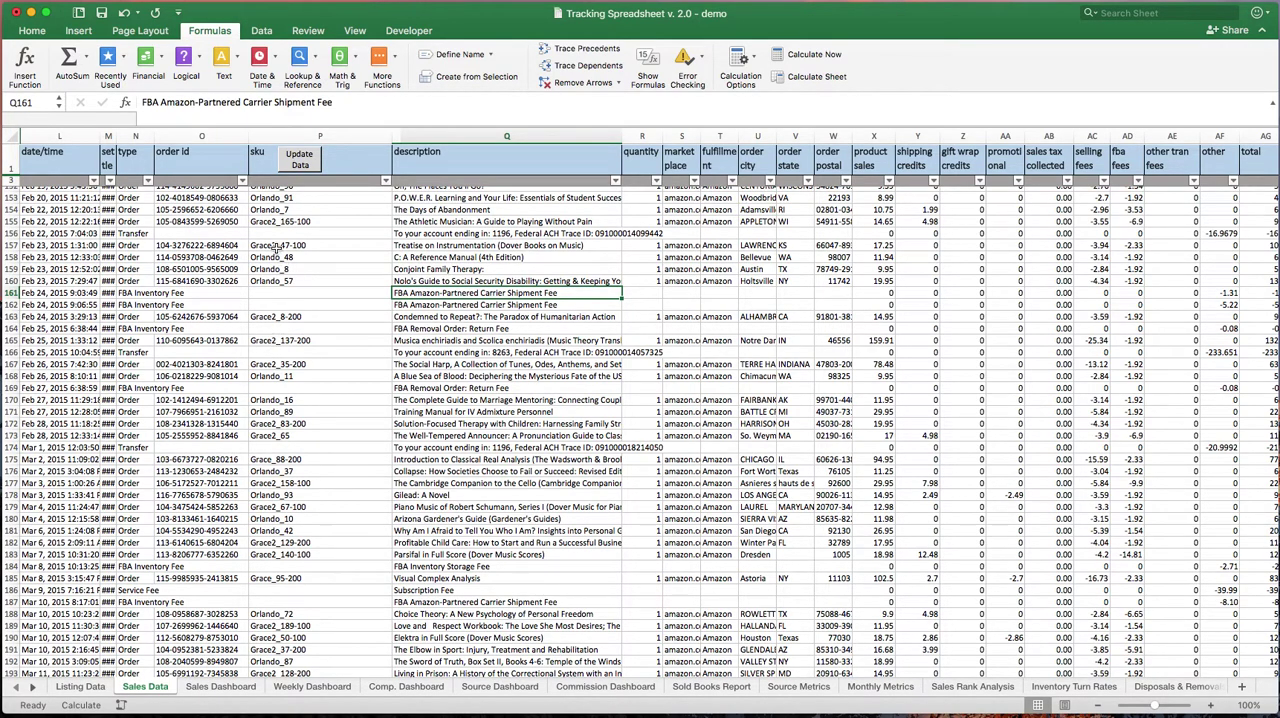
- Jump from a column L date down to the last data row, row 5988 (Mar 31, 2017)
{"action": "left_click_drag", "start_coordinate": [285, 208], "coordinate": [291, 452]}
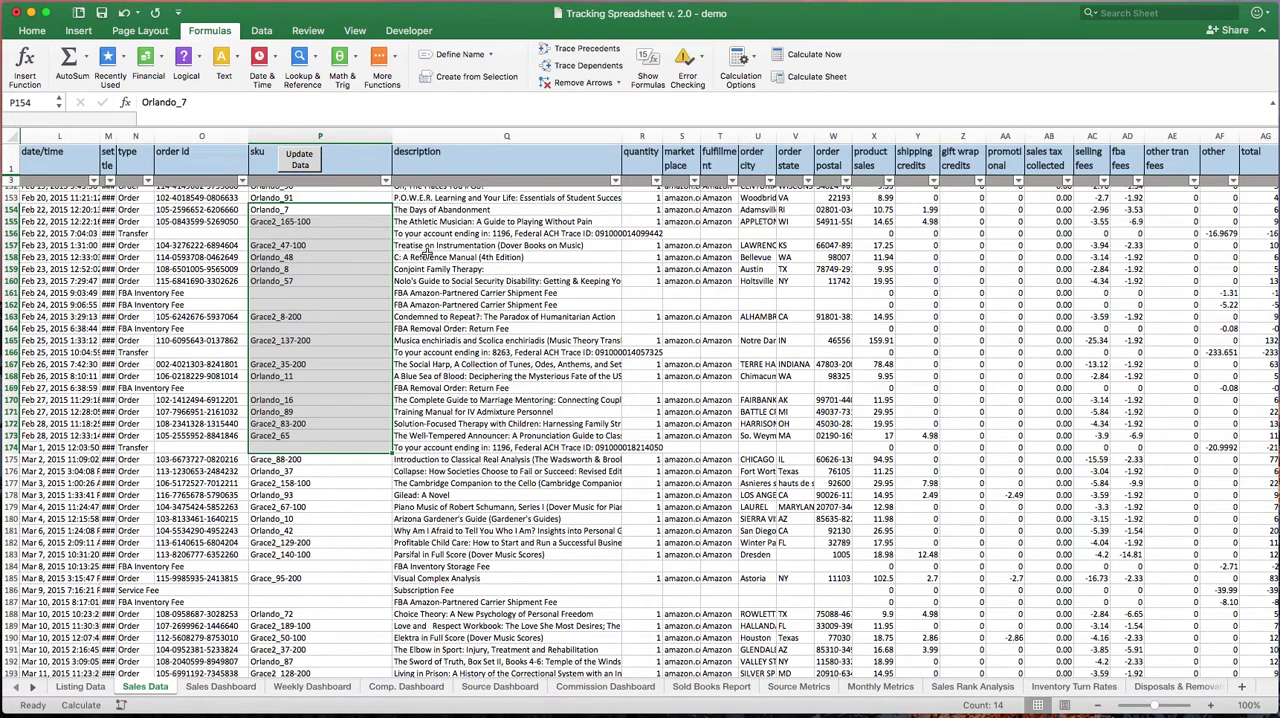
{"action": "left_click", "coordinate": [439, 331]}
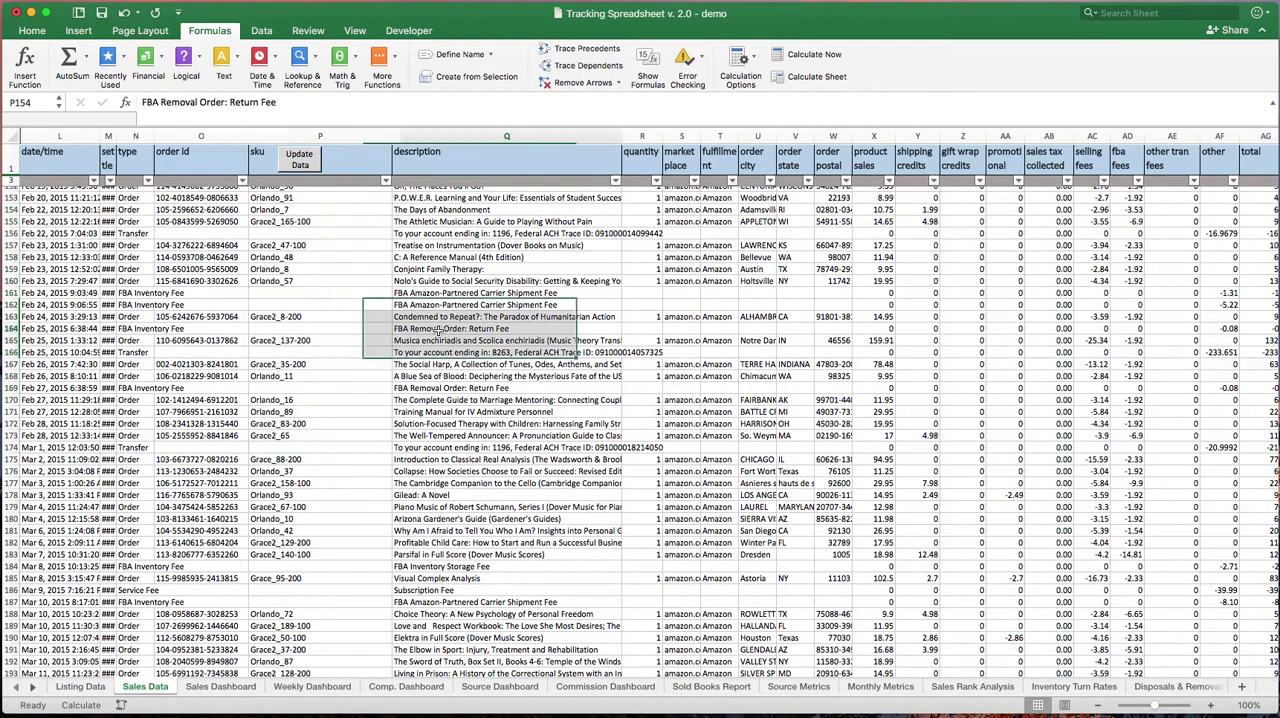
{"action": "left_click", "coordinate": [48, 341]}
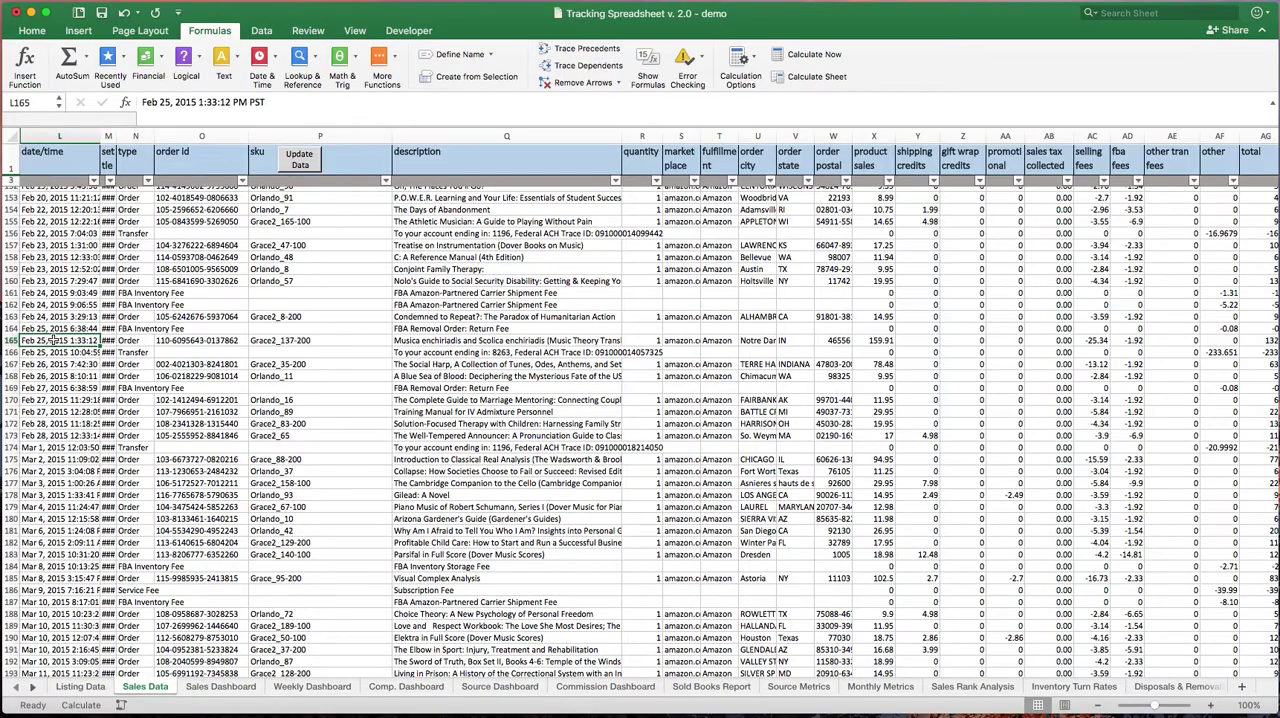
{"action": "scroll", "coordinate": [48, 341], "scroll_direction": "down", "scroll_amount": 15}
{"action": "scroll", "coordinate": [48, 341], "scroll_direction": "down", "scroll_amount": 10}
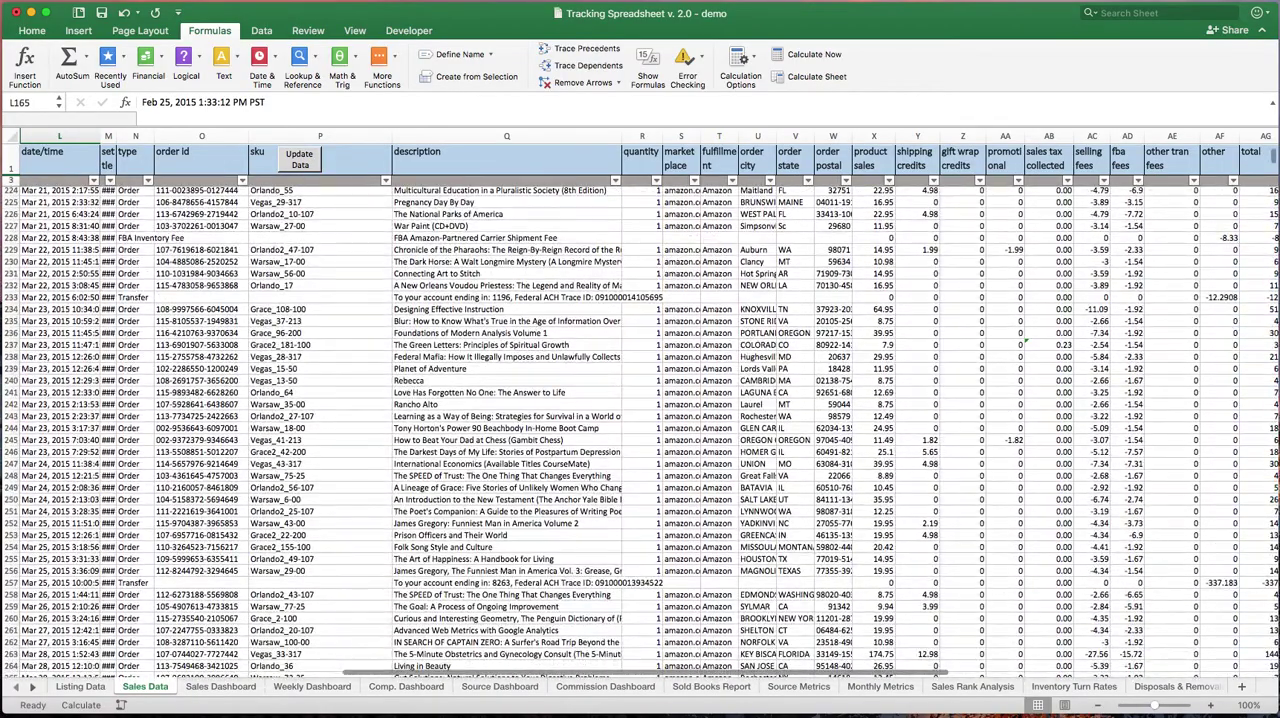
{"action": "mouse_move", "coordinate": [1270, 158]}
{"action": "left_mouse_down"}
{"action": "mouse_move", "coordinate": [1270, 283]}
{"action": "mouse_move", "coordinate": [1270, 238]}
{"action": "left_mouse_up"}
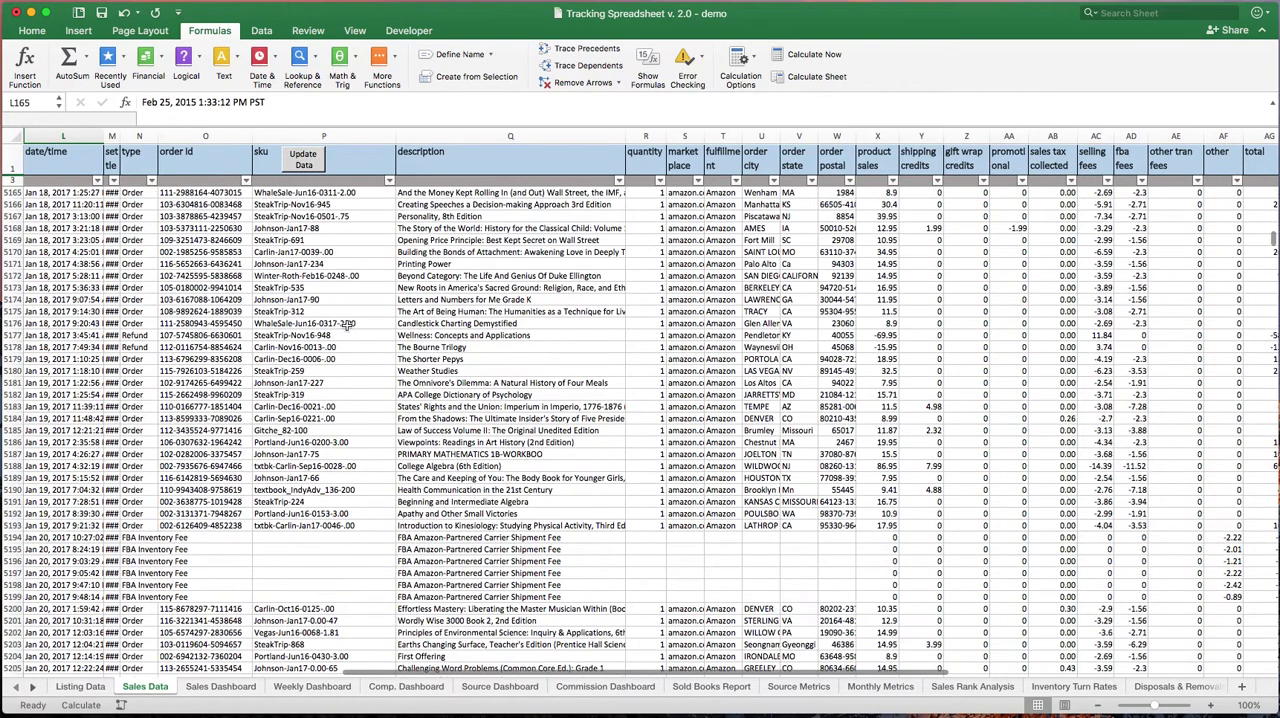
{"action": "left_click", "coordinate": [48, 276]}
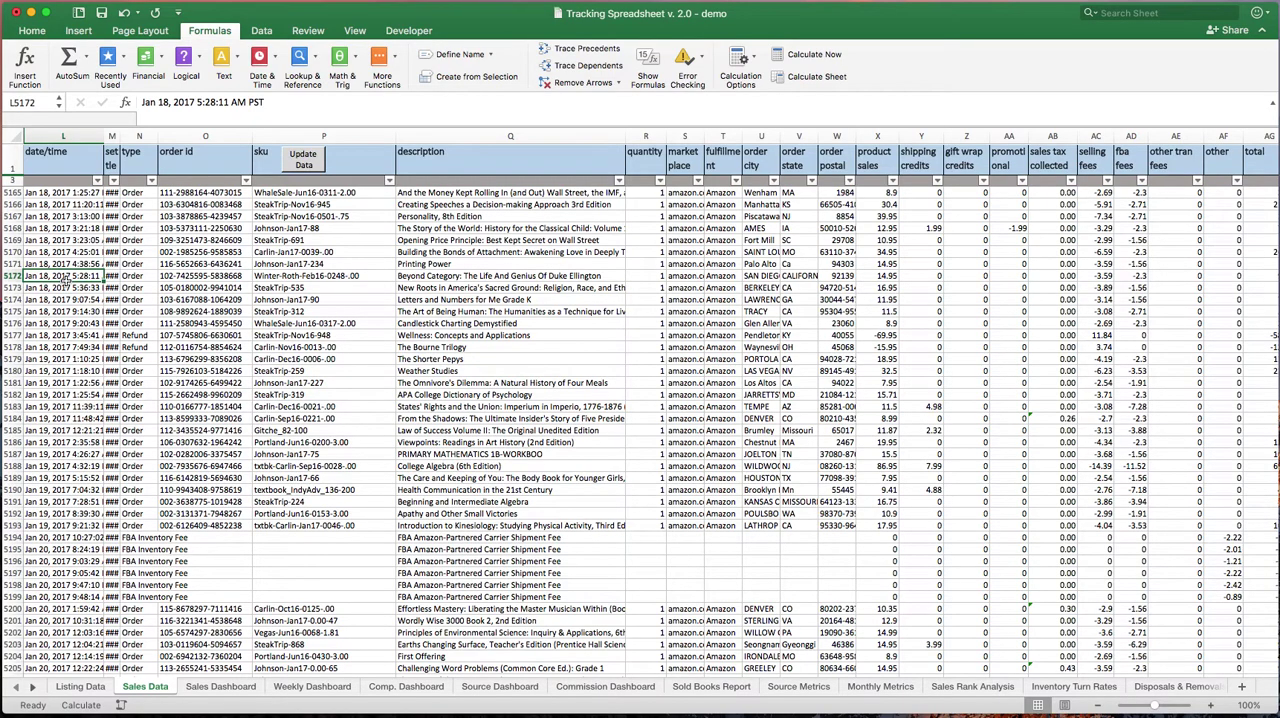
{"action": "key", "text": "ctrl+Down"}
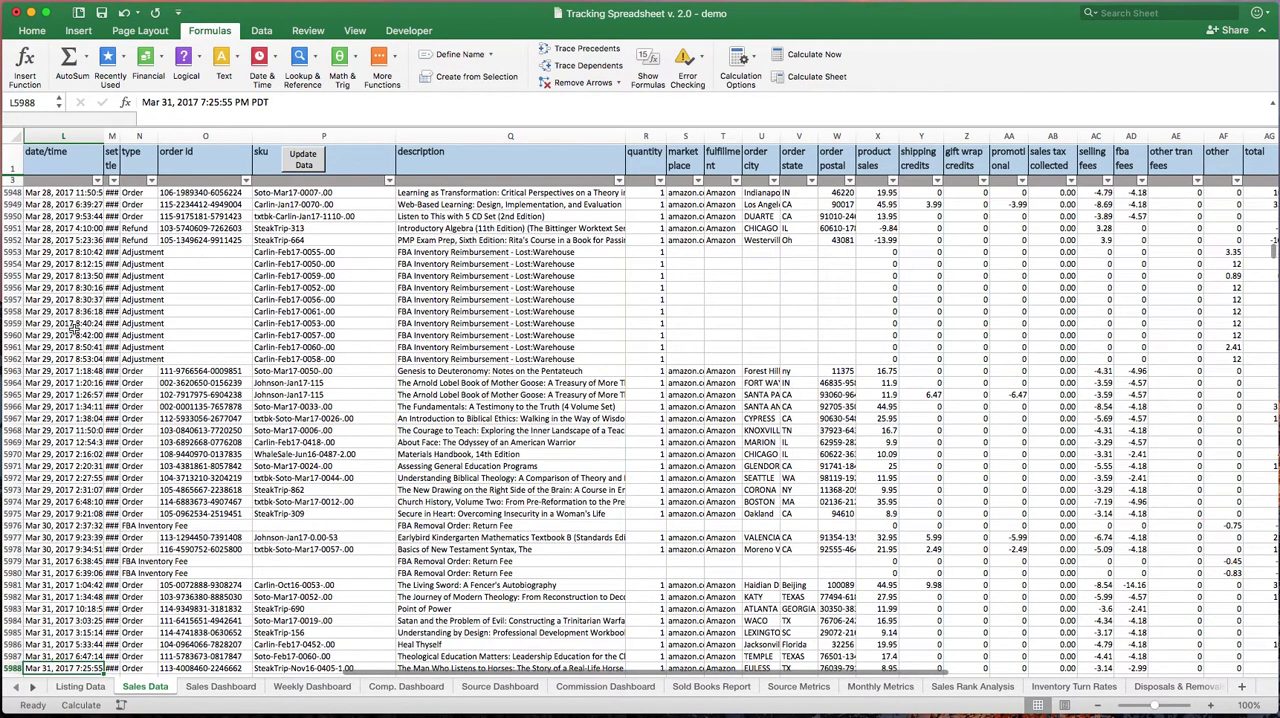
{"action": "scroll", "coordinate": [74, 330], "scroll_direction": "down", "scroll_amount": 5}
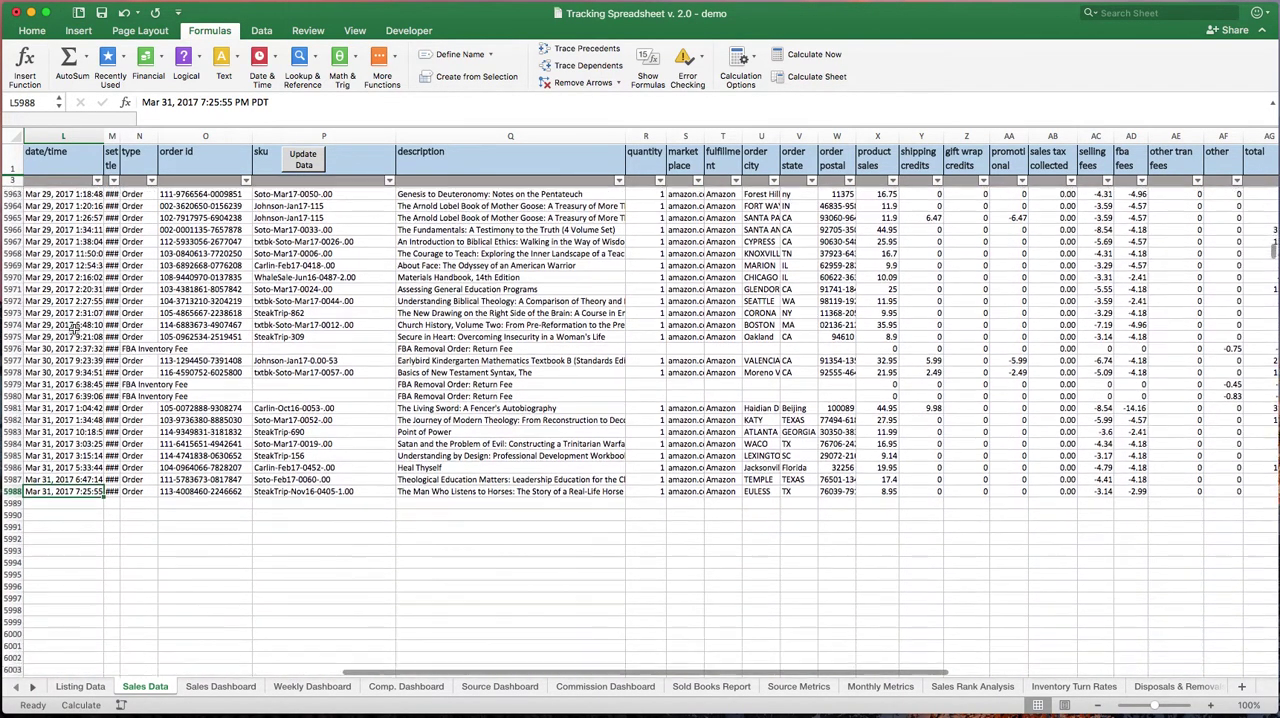
{"action": "left_click", "coordinate": [62, 504]}
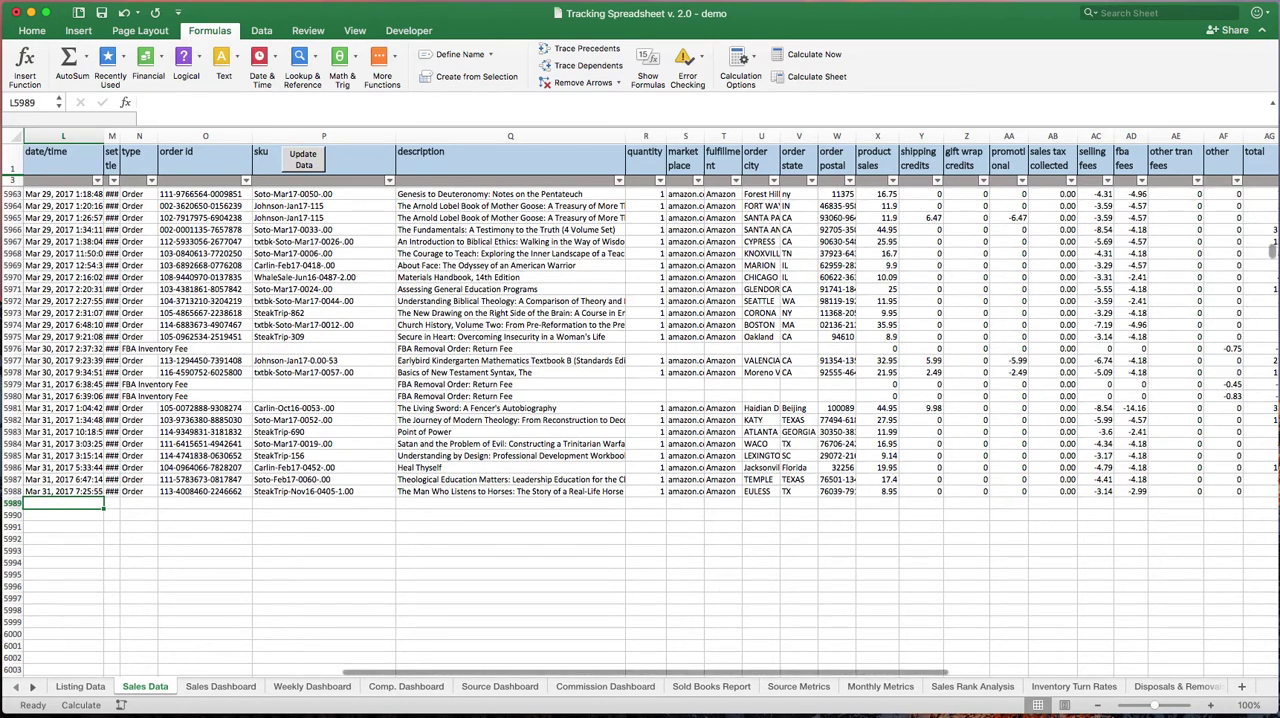
{"action": "left_click", "coordinate": [1010, 361]}
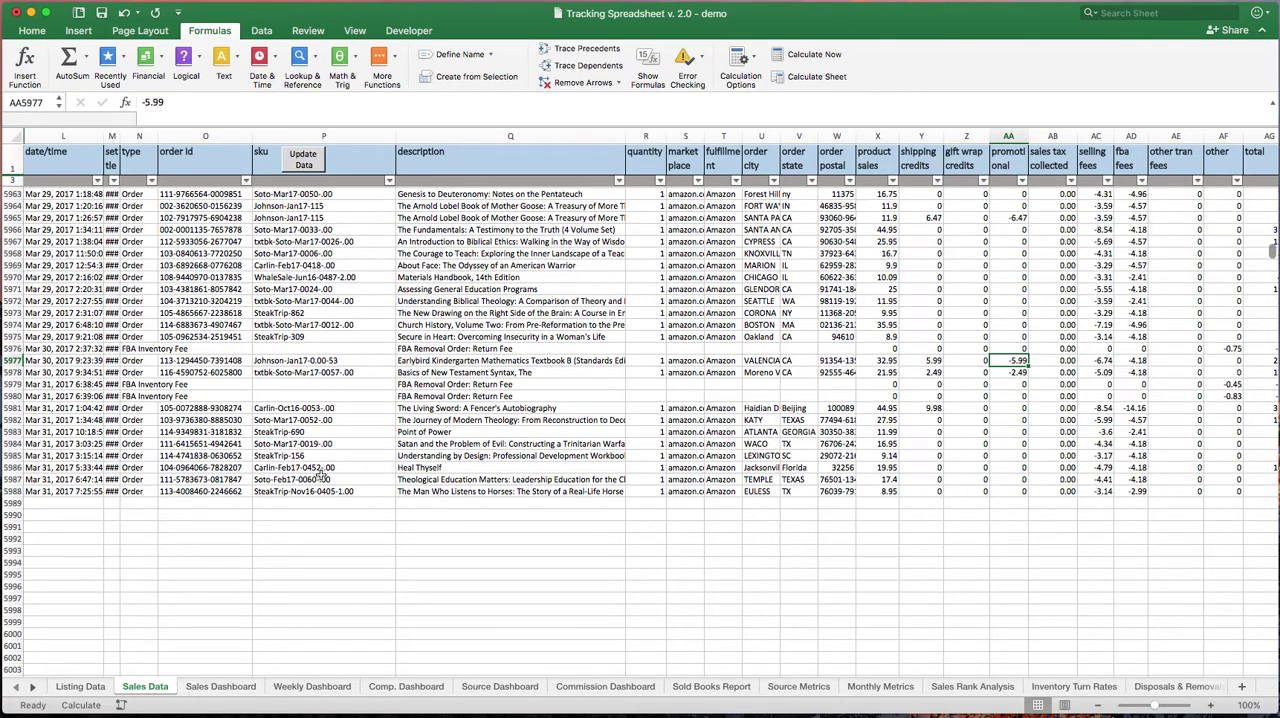
{"action": "left_click", "coordinate": [64, 505]}
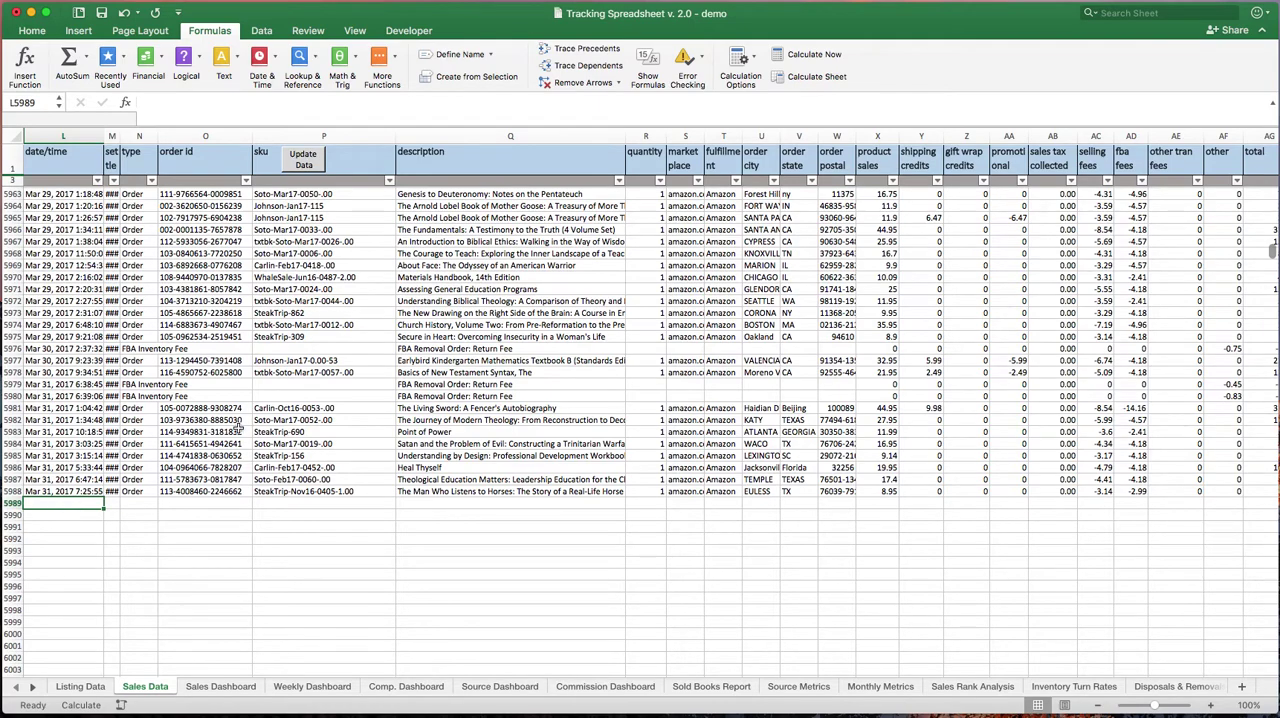
- Select the row 5977 sku cell and trigger the Update Data macro
{"action": "left_click", "coordinate": [300, 362]}
{"action": "left_click", "coordinate": [303, 158]}
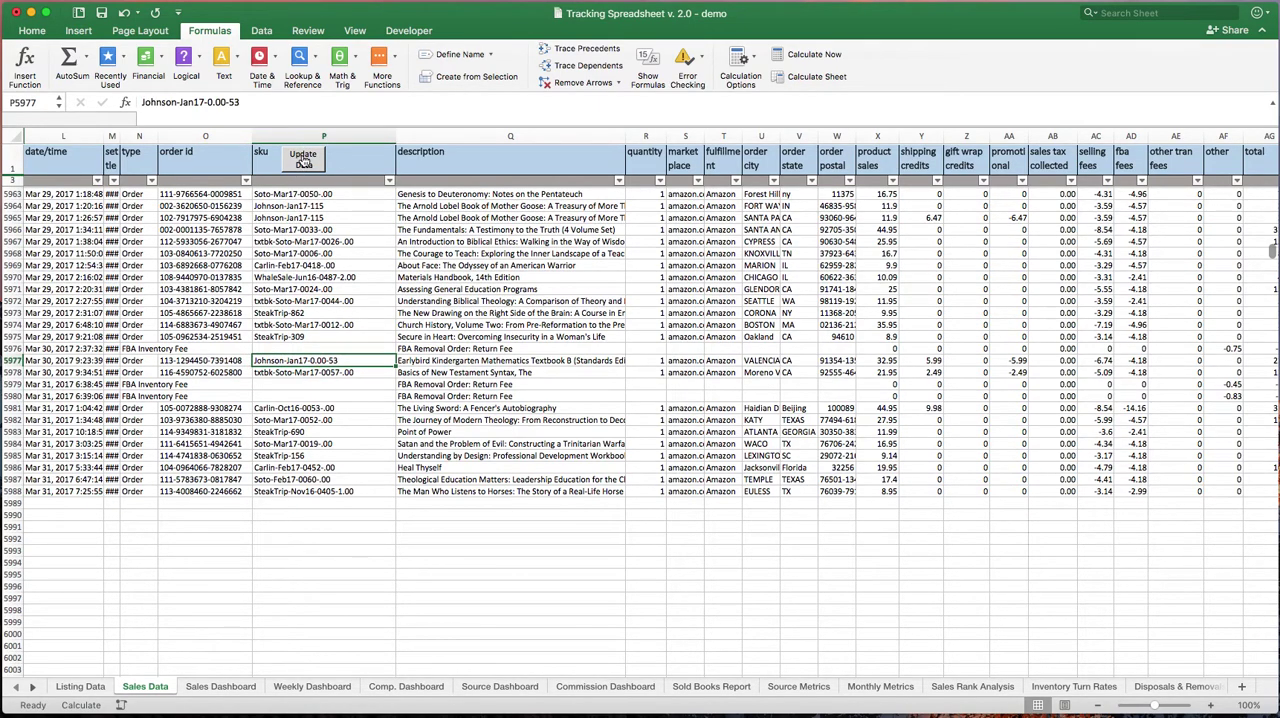